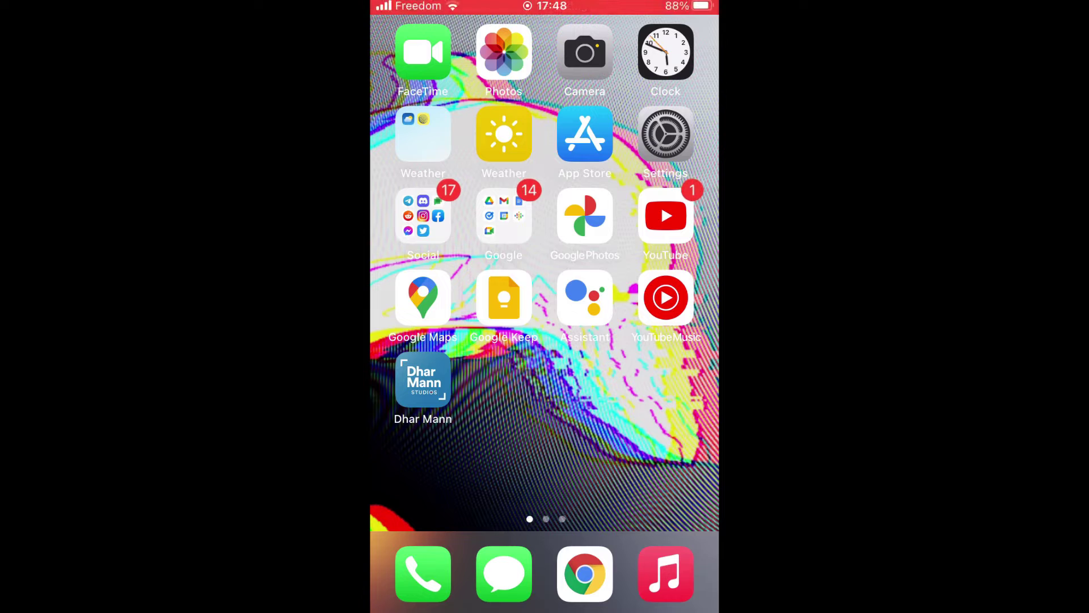
Step: Search from the home screen and launch the Shortcuts app
drag(545, 255, 546, 384)
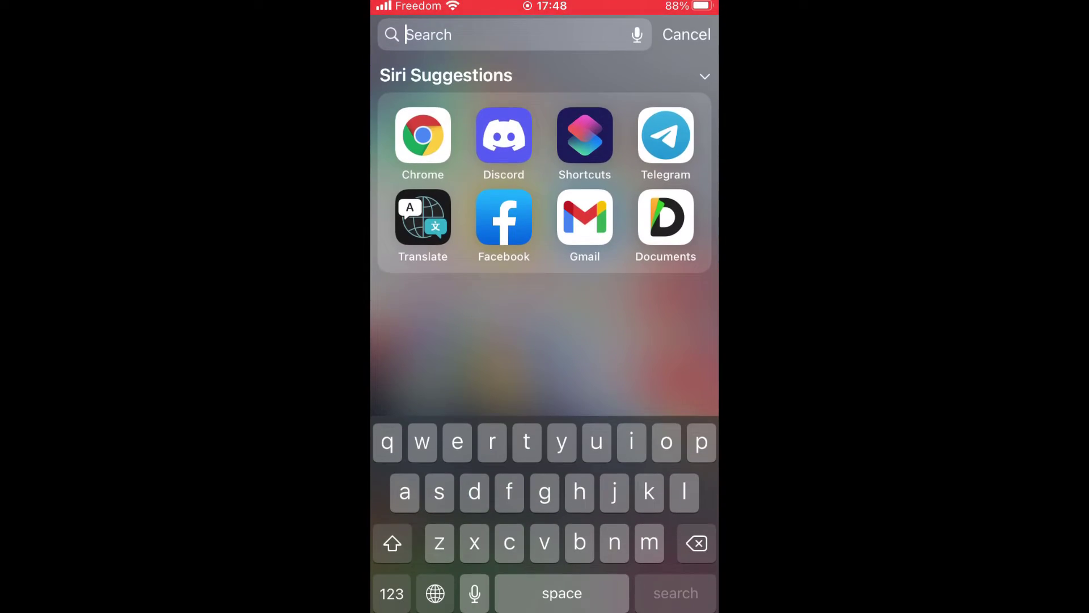
click(584, 154)
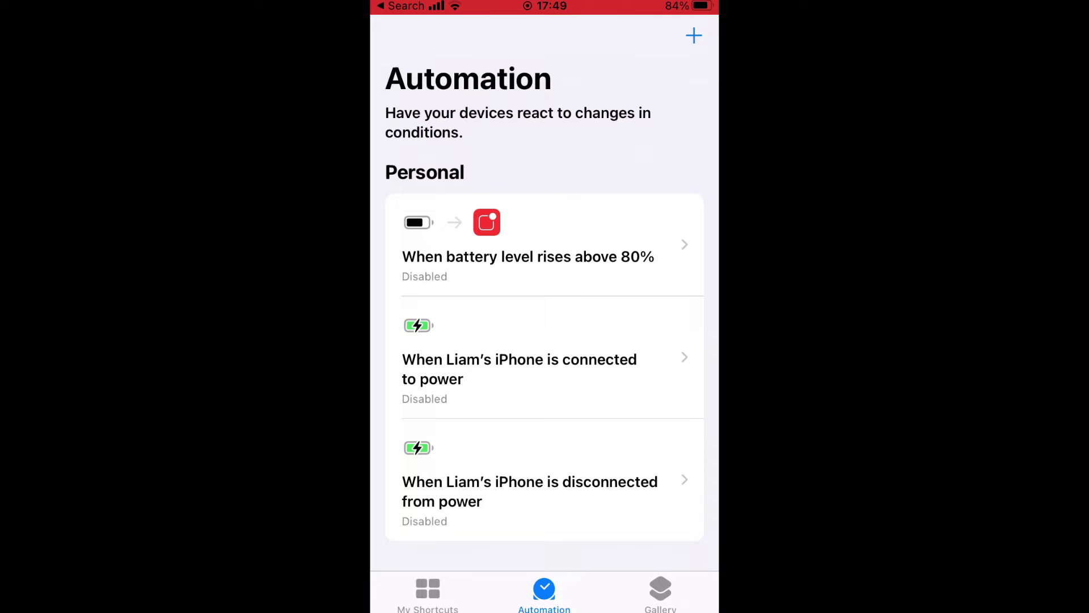
Step: Create a personal automation triggered when Low Power Mode is turned off
click(693, 36)
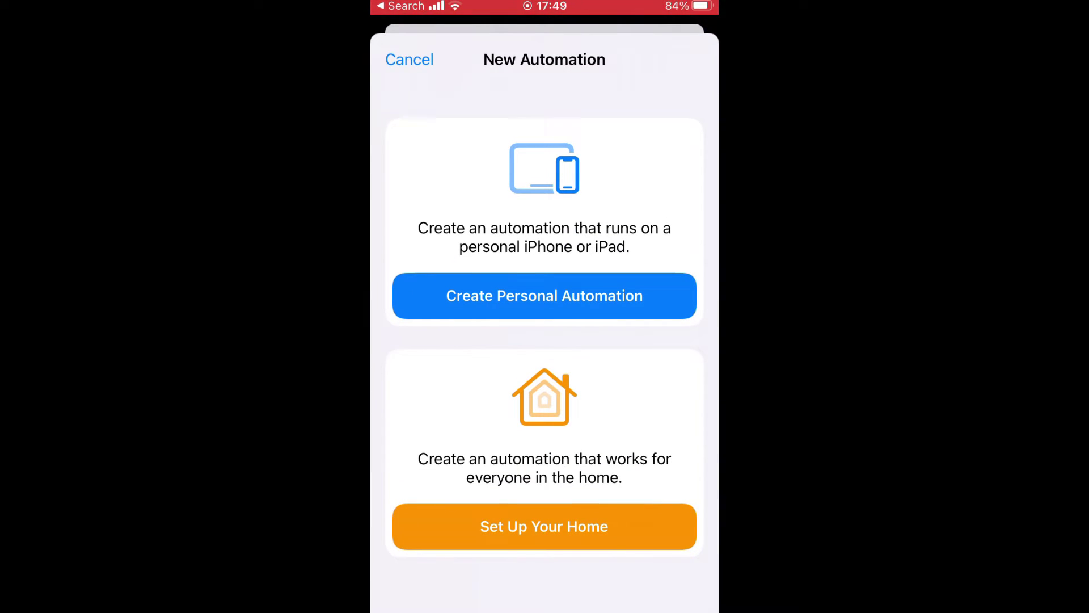
click(544, 296)
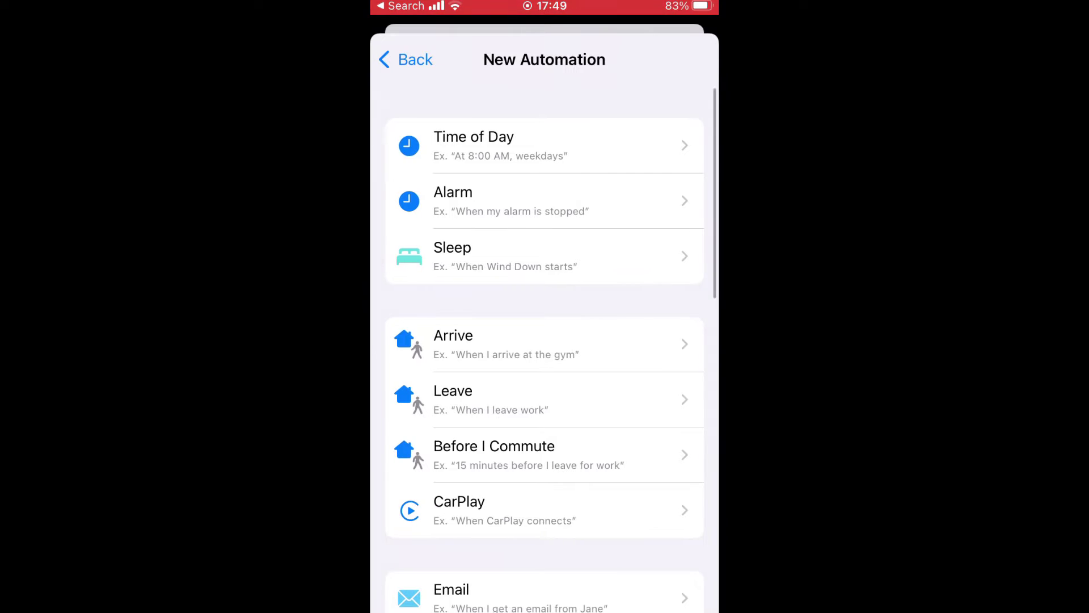
scroll(545, 341, down, 2)
scroll(545, 340, down, 5)
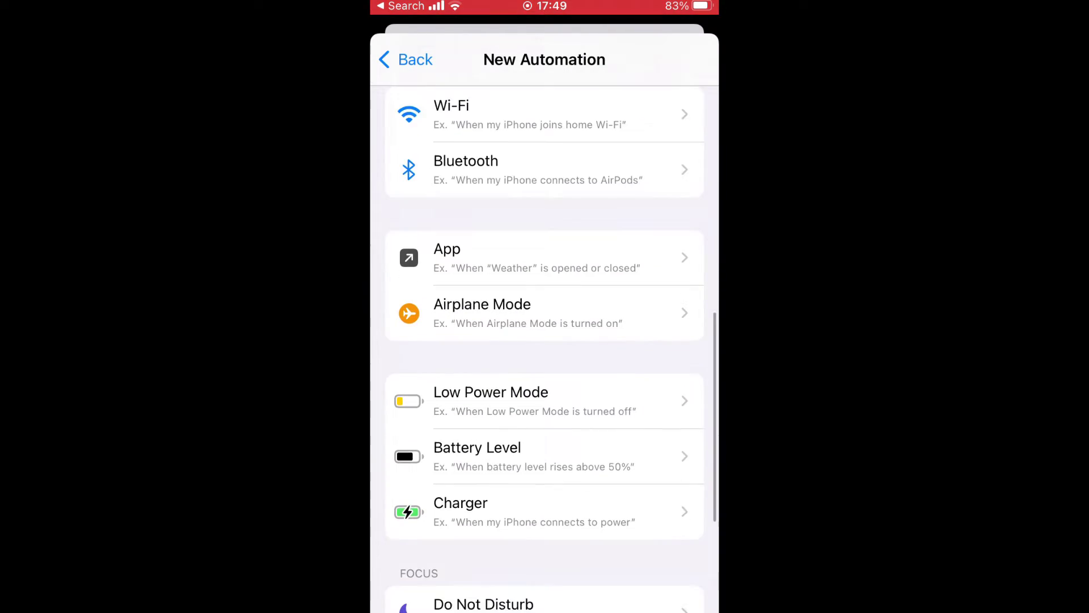
click(491, 372)
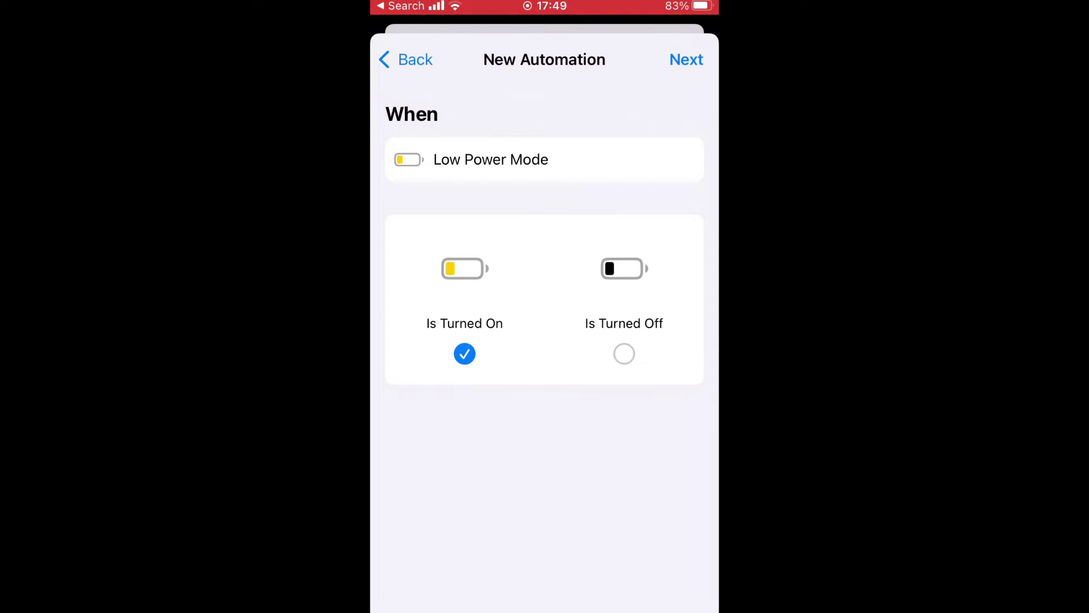
click(624, 353)
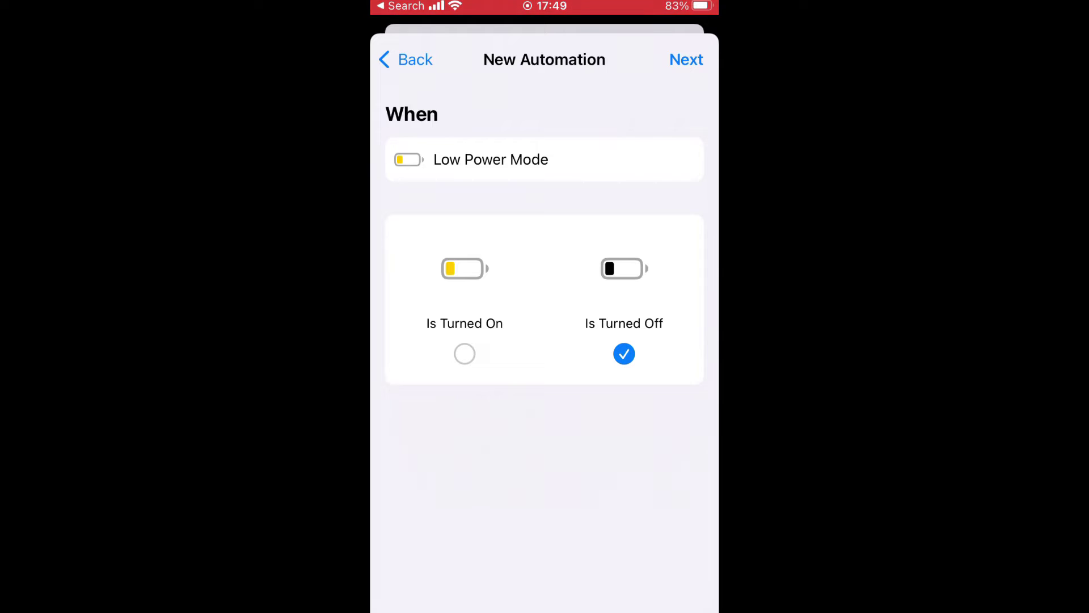
click(686, 59)
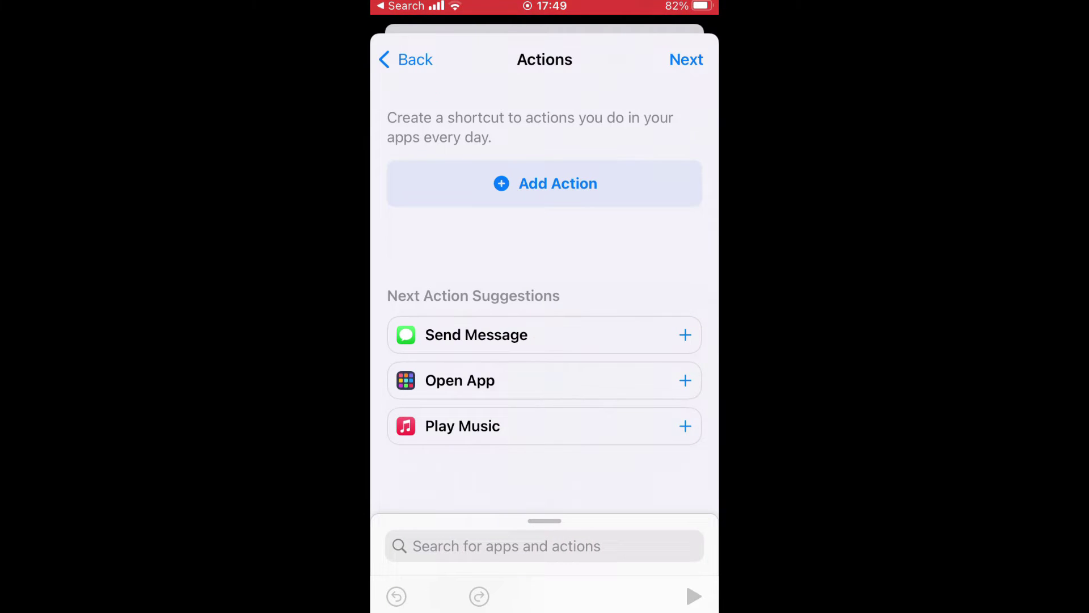
Step: Search 'Low power' and add the action that turns Low Power Mode on
click(544, 183)
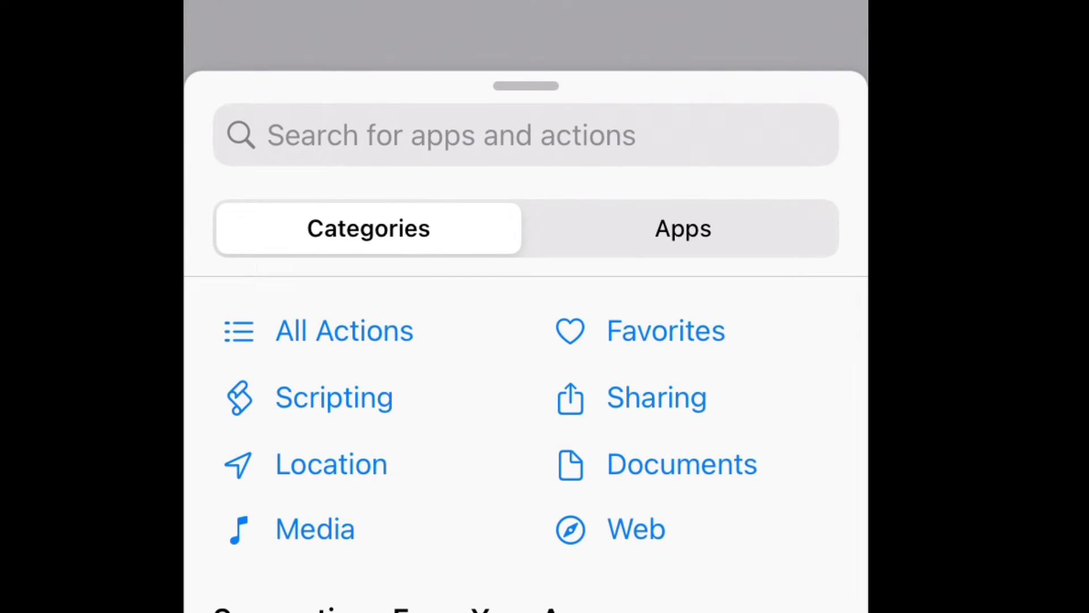
click(451, 135)
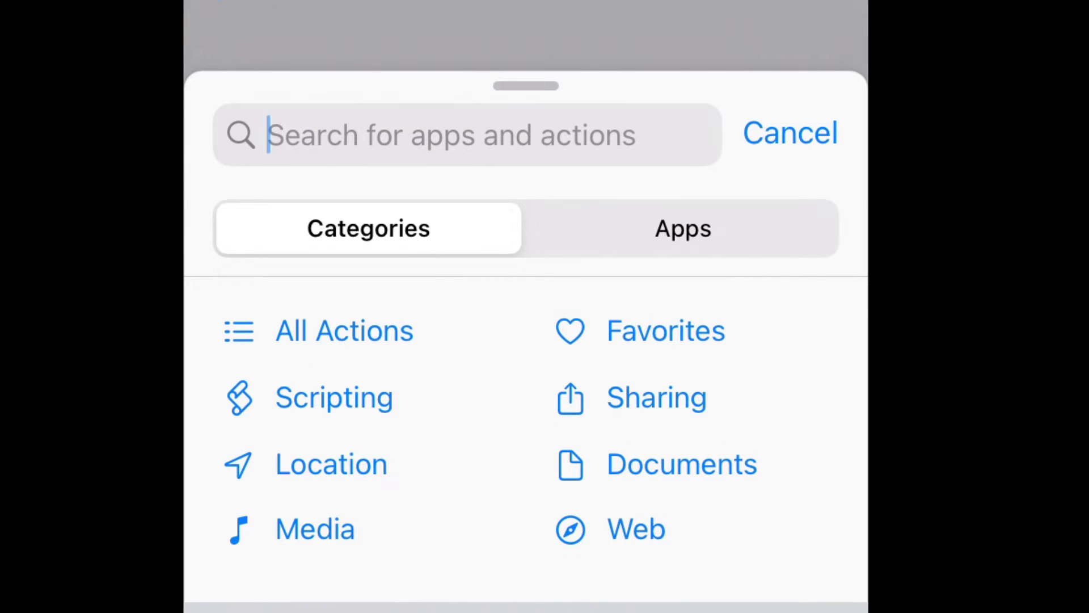
text(Low power)
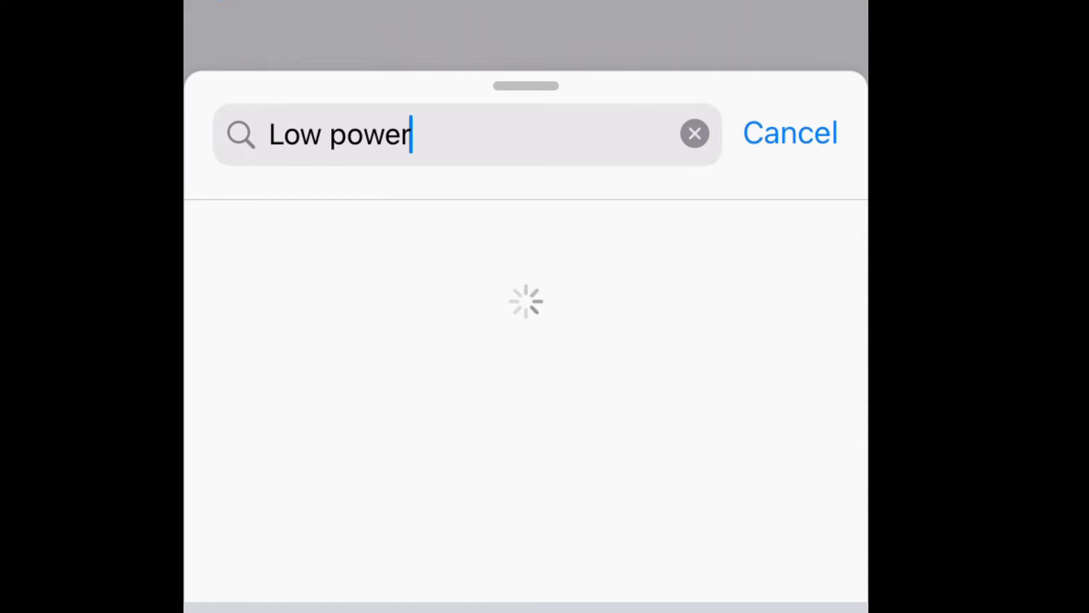
click(504, 322)
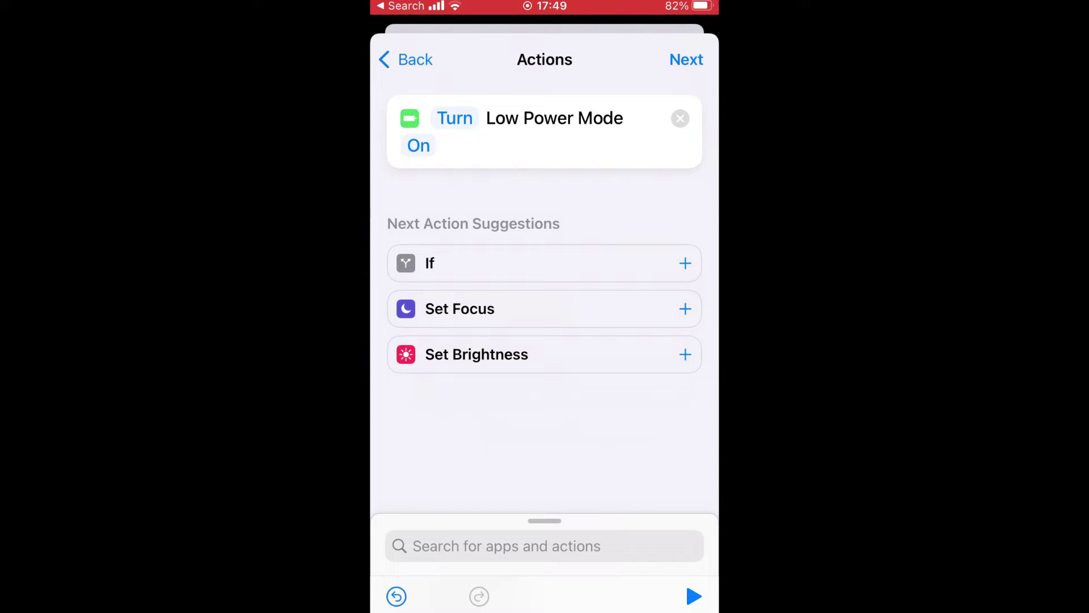
Step: Disable Ask Before Running, confirm Don't Ask, and save the automation
click(686, 59)
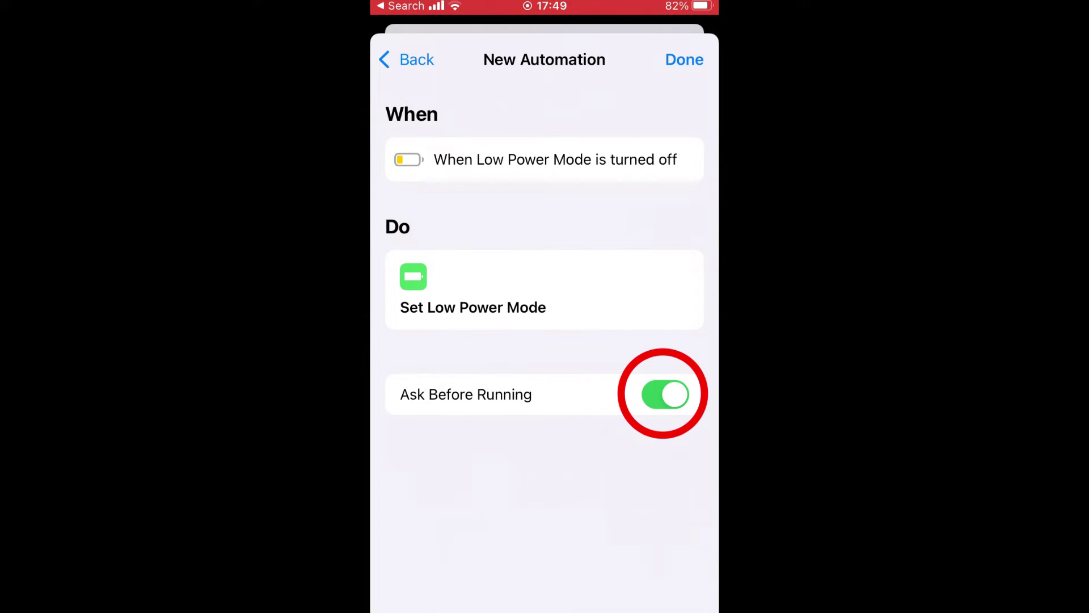
click(665, 394)
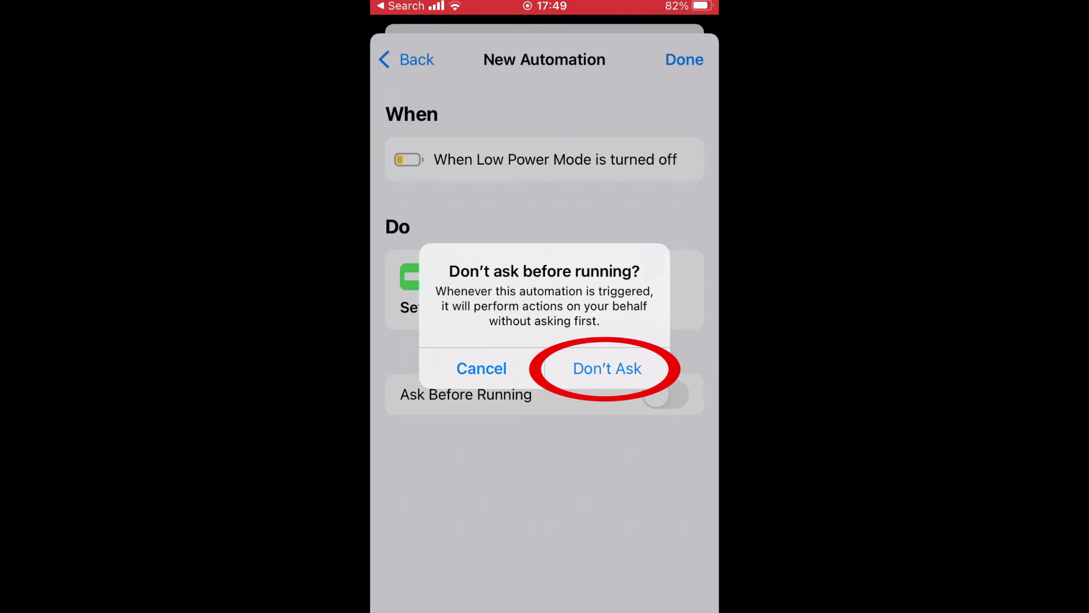
click(607, 368)
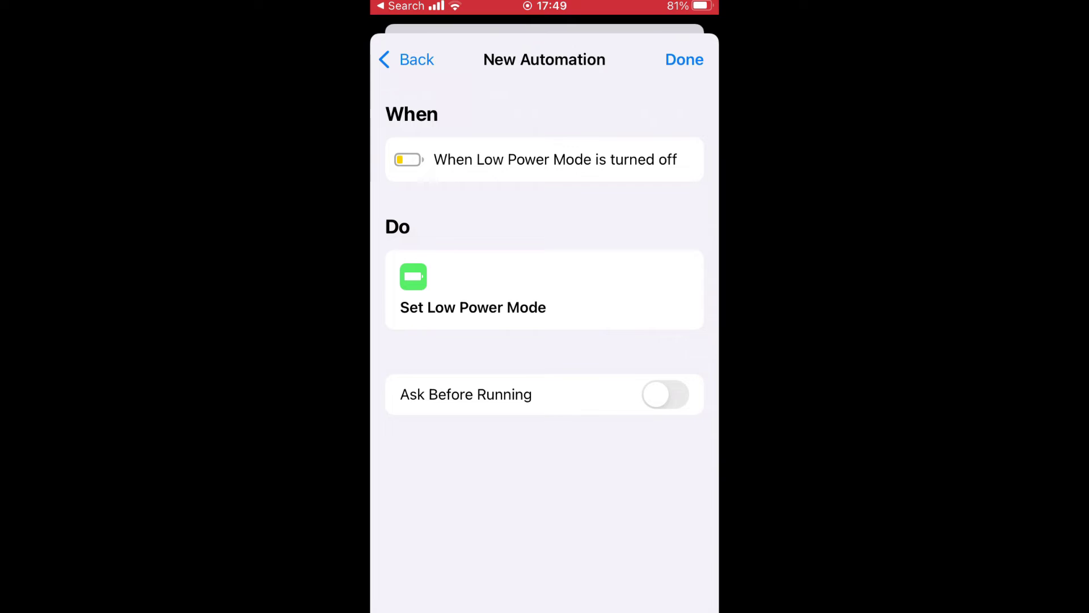
click(684, 59)
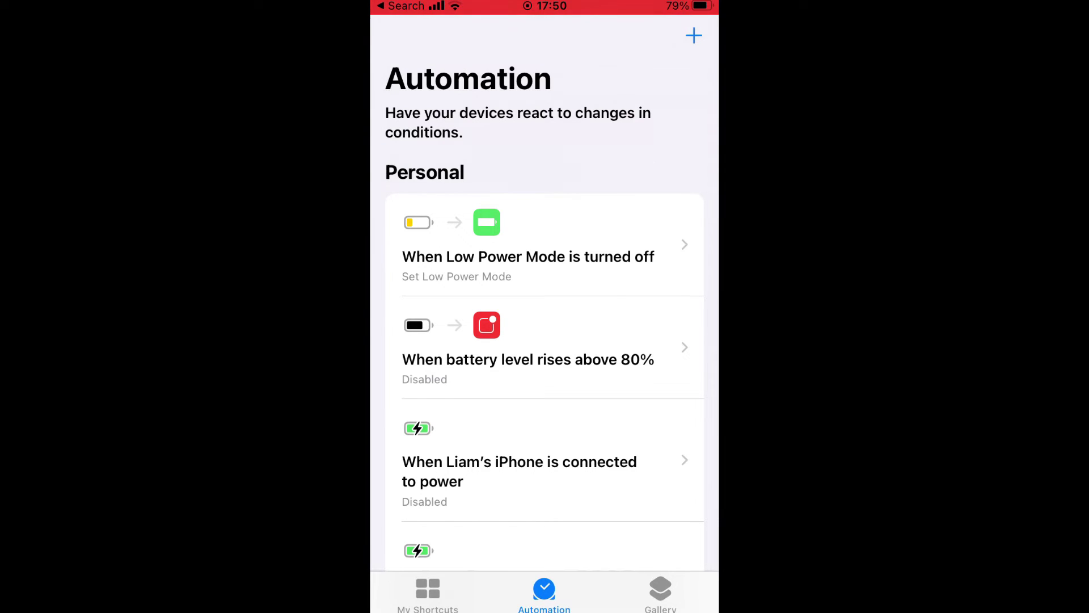
Step: In Control Center, switch Low Power Mode on, then off to trigger the automation
drag(681, 6, 673, 340)
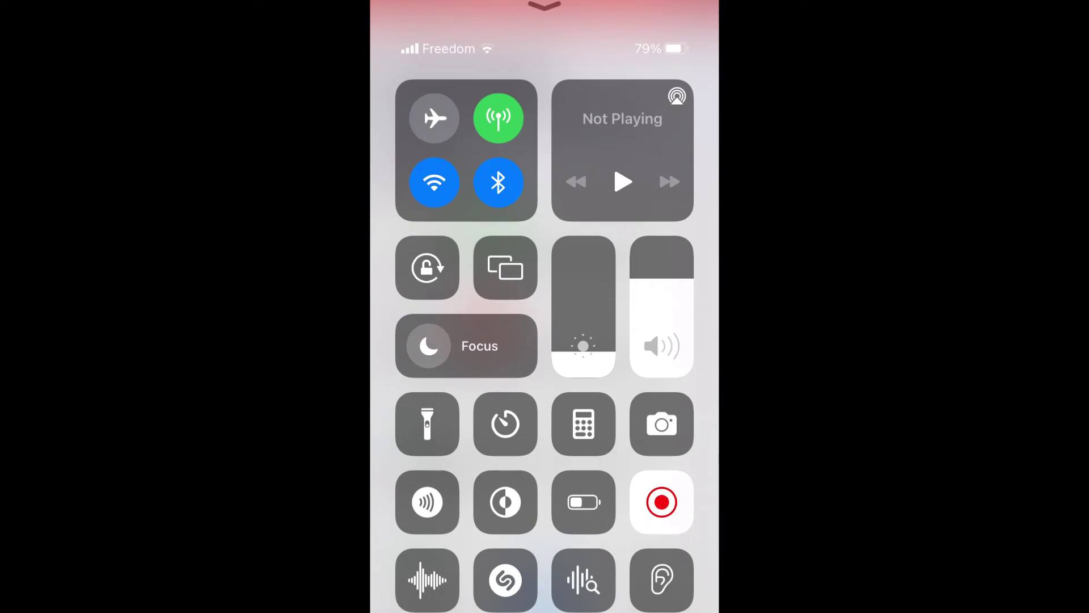
click(584, 522)
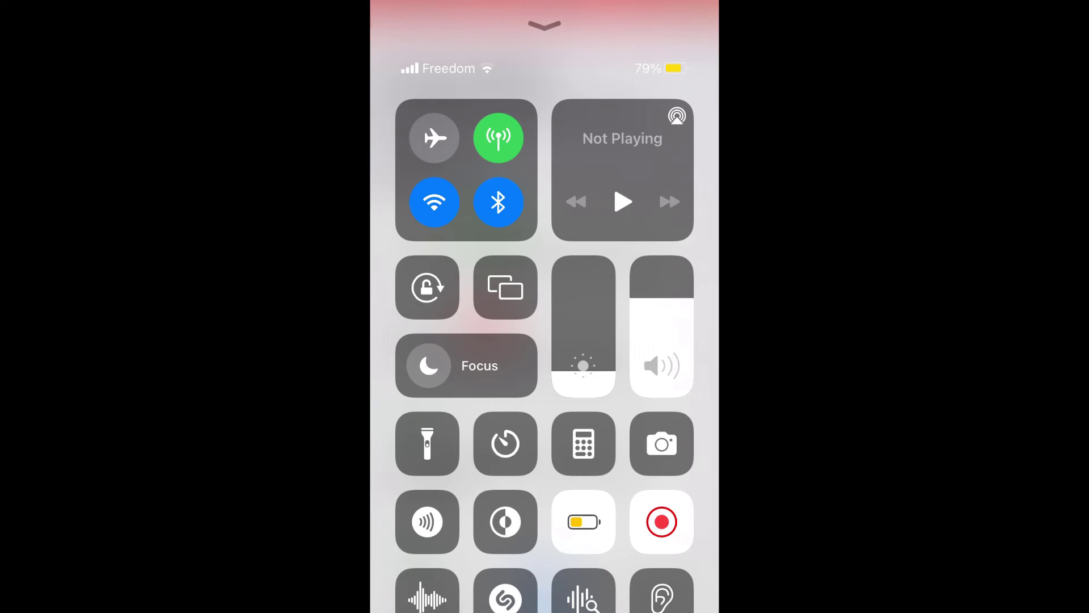
click(584, 521)
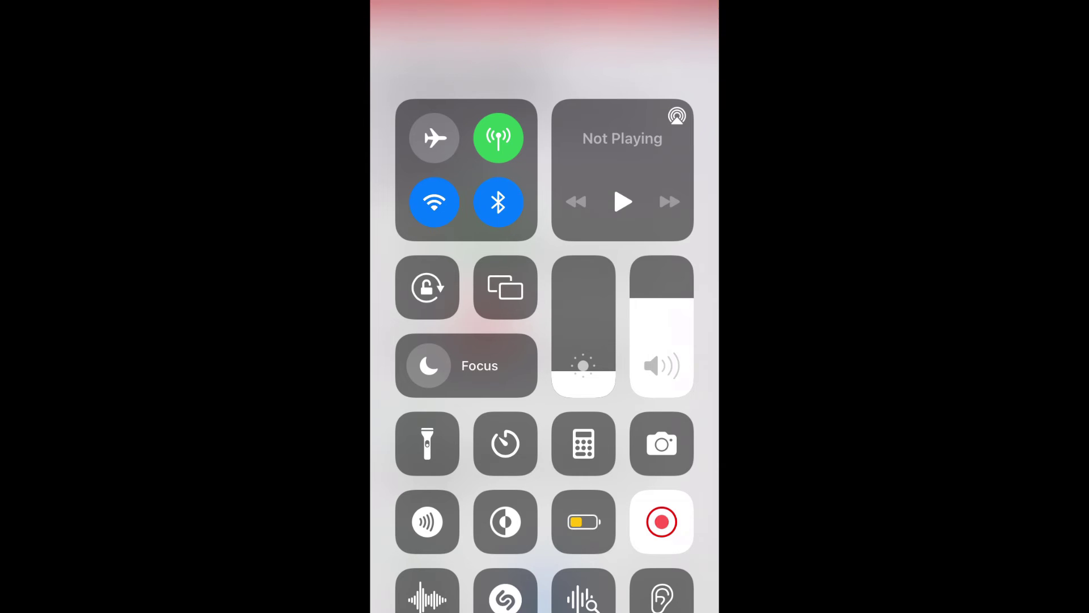